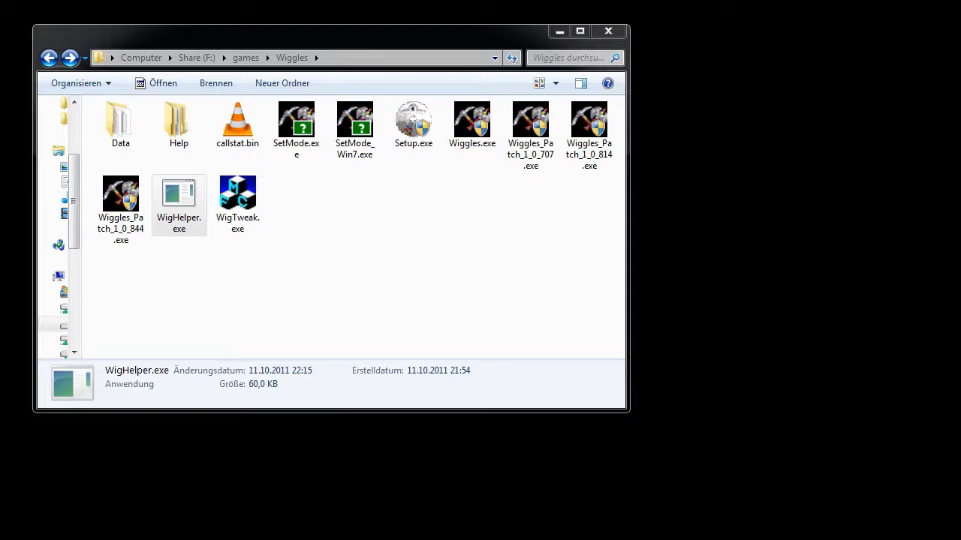
In SetMode.exe, try setting Objekte to Niedrig, Landschaft to Mittel and the Bildwiederholrate to 33, and close the settings without applying them.
{"action": "left_click", "coordinate": [382, 40]}
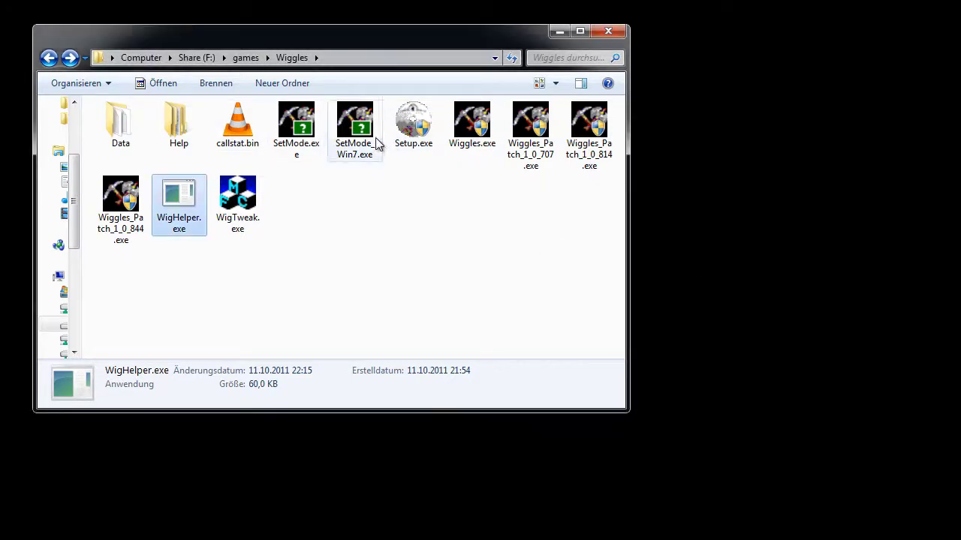
{"action": "double_click", "coordinate": [296, 126]}
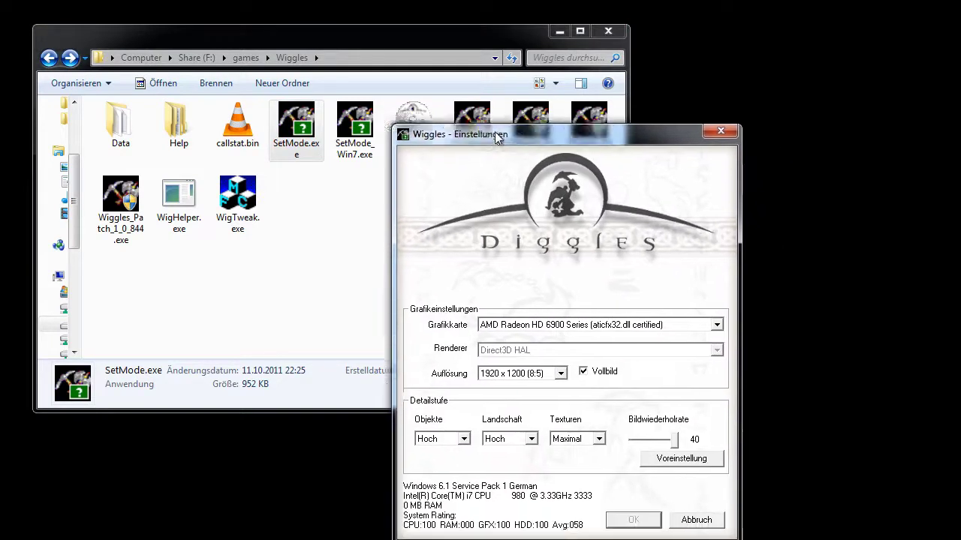
{"action": "left_click", "coordinate": [428, 423]}
{"action": "left_click", "coordinate": [418, 432]}
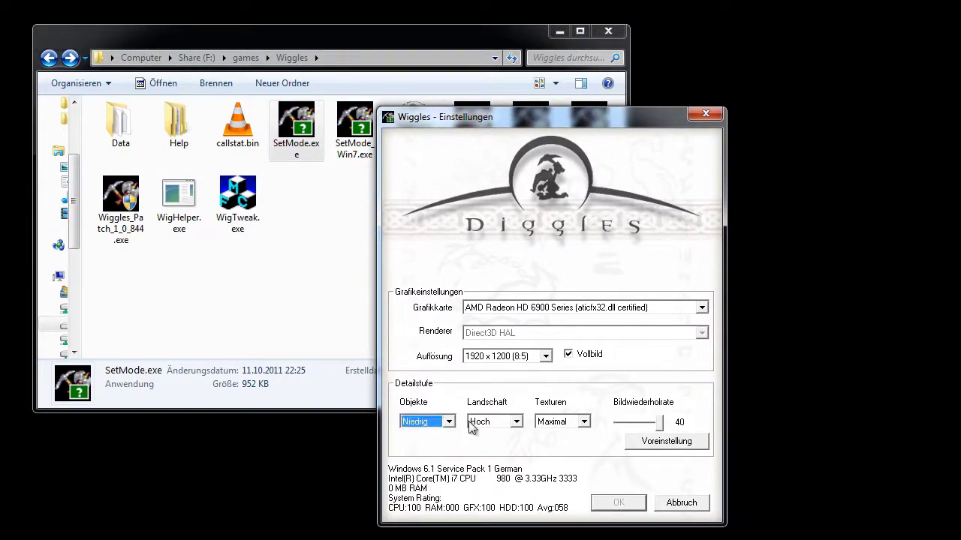
{"action": "left_click", "coordinate": [480, 421]}
{"action": "left_click", "coordinate": [484, 442]}
{"action": "left_click_drag", "start_coordinate": [659, 422], "coordinate": [650, 422]}
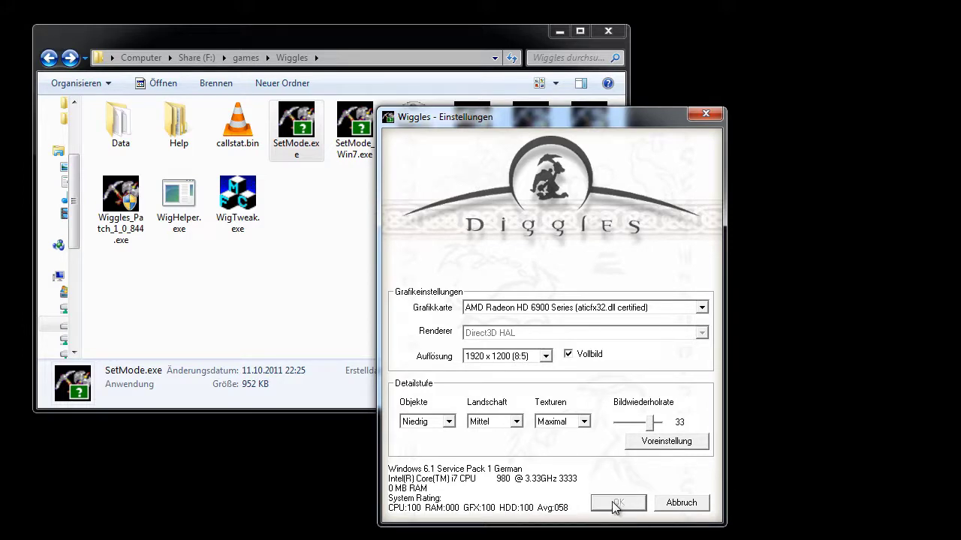
{"action": "left_click", "coordinate": [661, 504]}
Select SetMode_Win7.exe and view the download area of the Wiggles Kochstudio website in Firefox.
{"action": "left_click", "coordinate": [361, 149]}
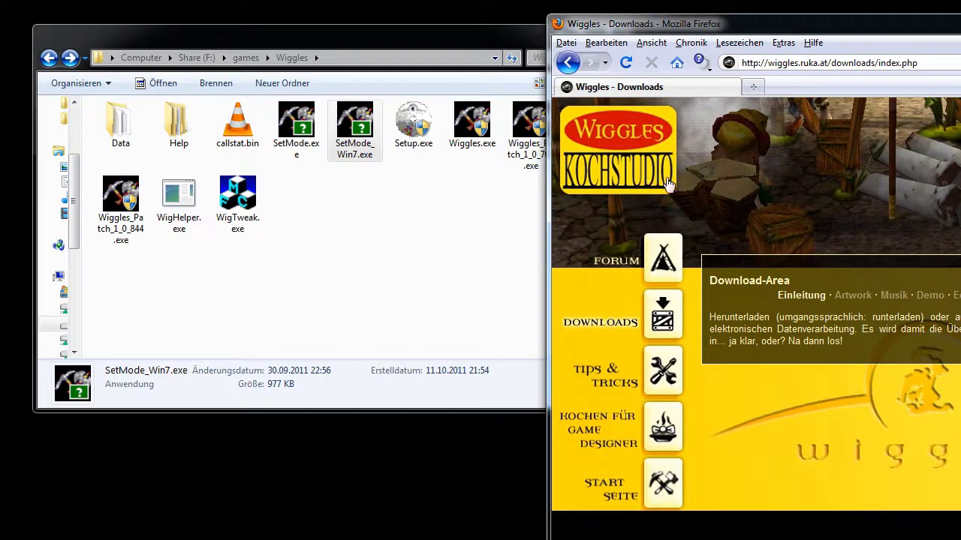
{"action": "left_click", "coordinate": [942, 299]}
{"action": "left_click_drag", "start_coordinate": [912, 34], "coordinate": [854, 25]}
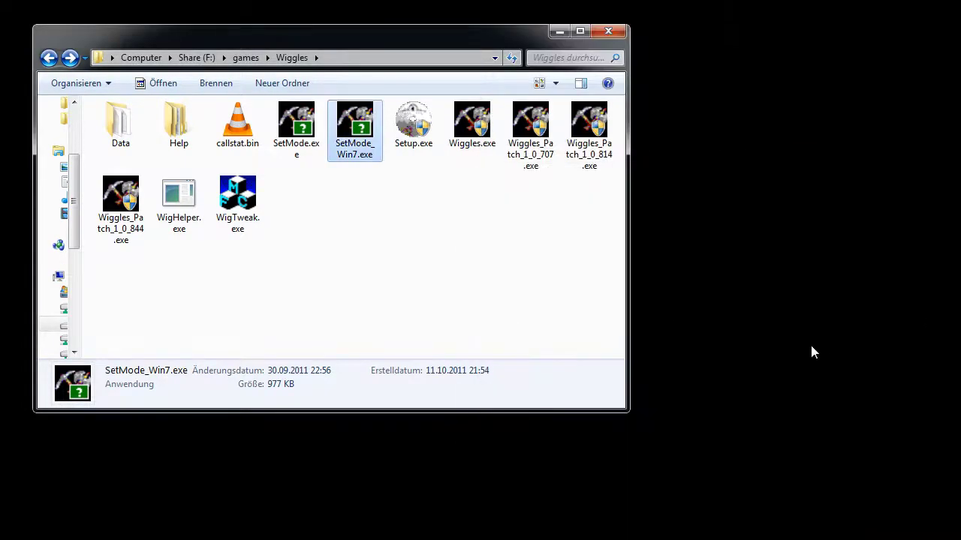
Open the game settings with SetMode_Win7.exe, try setting Objekte to Niedrig, and cancel the change.
{"action": "double_click", "coordinate": [368, 126]}
{"action": "left_click_drag", "start_coordinate": [679, 234], "coordinate": [565, 105]}
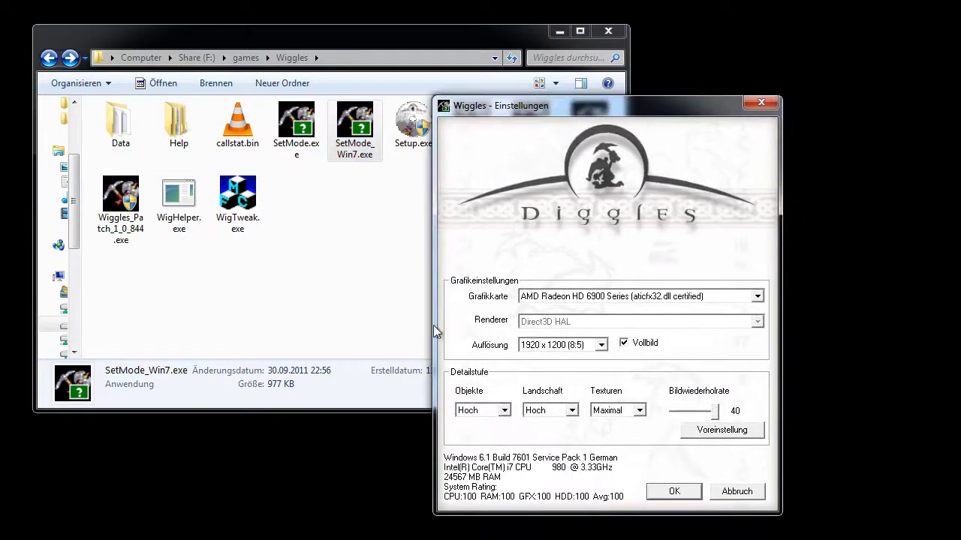
{"action": "left_click", "coordinate": [492, 411]}
{"action": "left_click", "coordinate": [470, 424]}
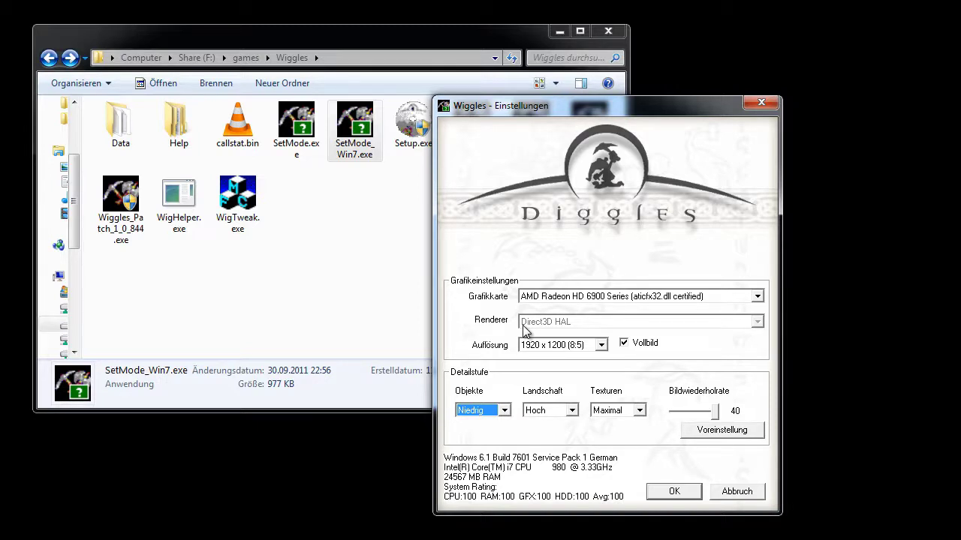
{"action": "left_click", "coordinate": [736, 493]}
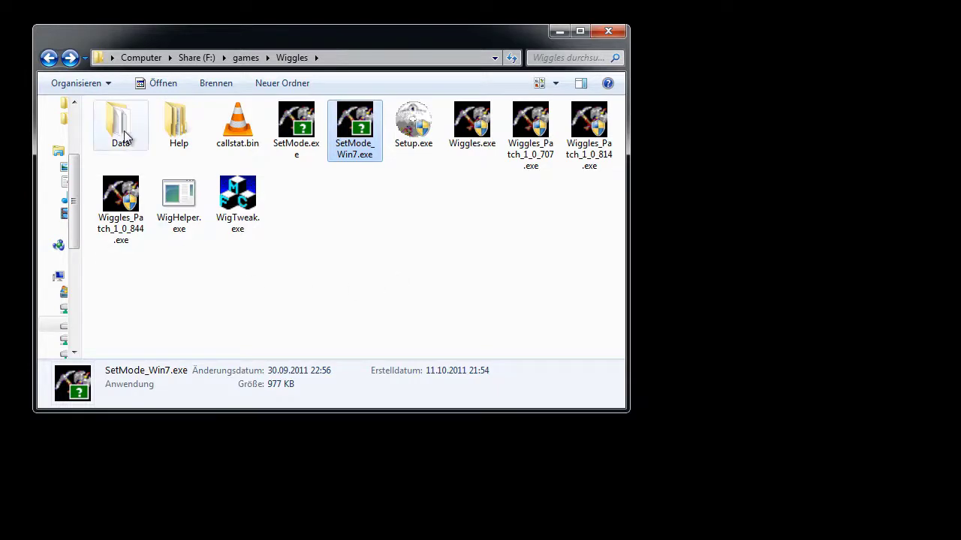
Make a backup copy of zwerg.tcl within the Data\Scripts\classes\zwerg folder.
{"action": "mouse_move", "coordinate": [120, 133]}
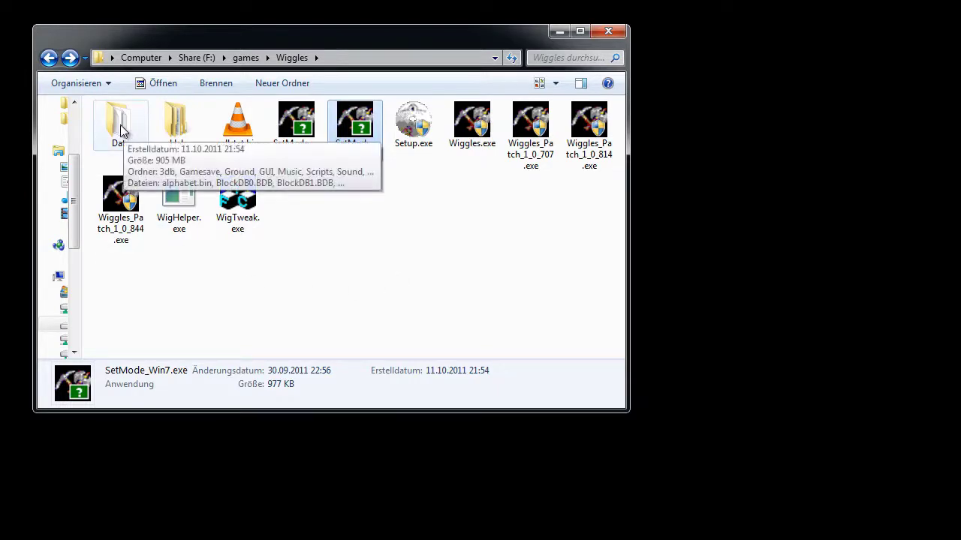
{"action": "double_click", "coordinate": [120, 129]}
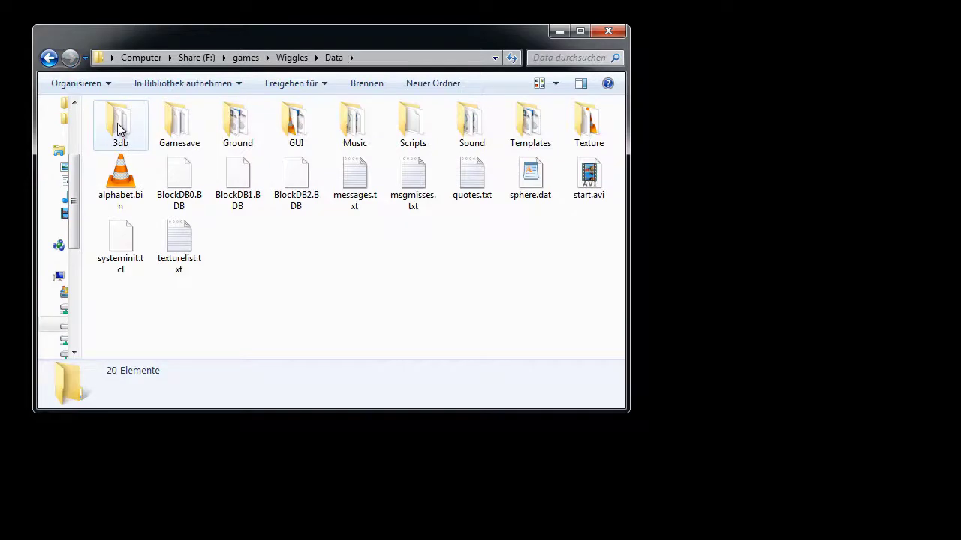
{"action": "double_click", "coordinate": [405, 137]}
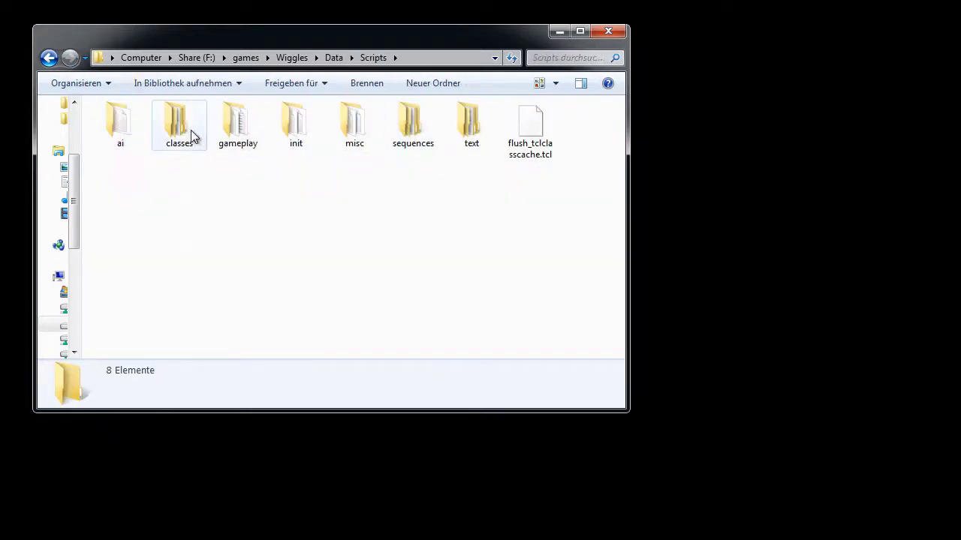
{"action": "double_click", "coordinate": [189, 134]}
{"action": "double_click", "coordinate": [473, 125]}
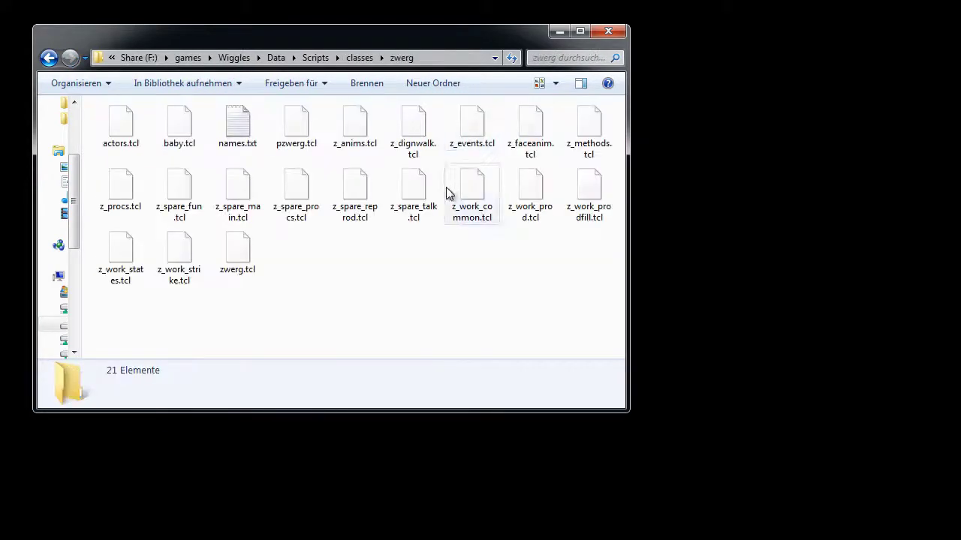
{"action": "left_click", "coordinate": [238, 254]}
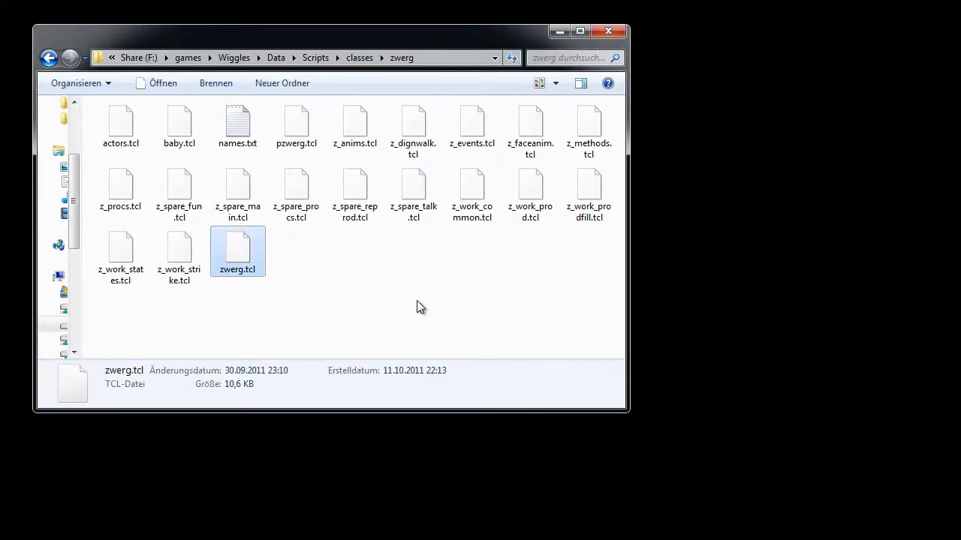
{"action": "key", "text": "ctrl+v"}
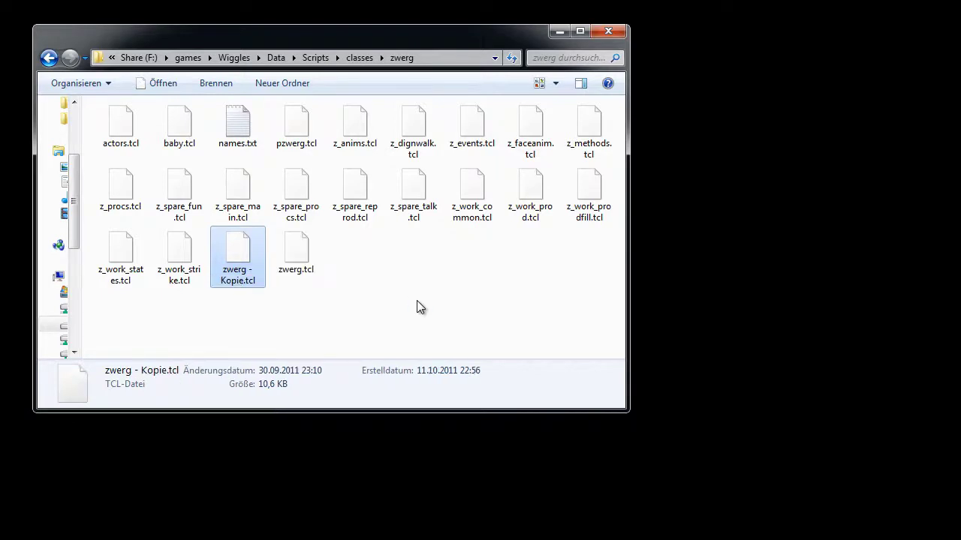
Open the original zwerg.tcl in Notepad++ and insert the line "perfoptions maxframerate 30" at the start of the obj_init block.
{"action": "right_click", "coordinate": [297, 253]}
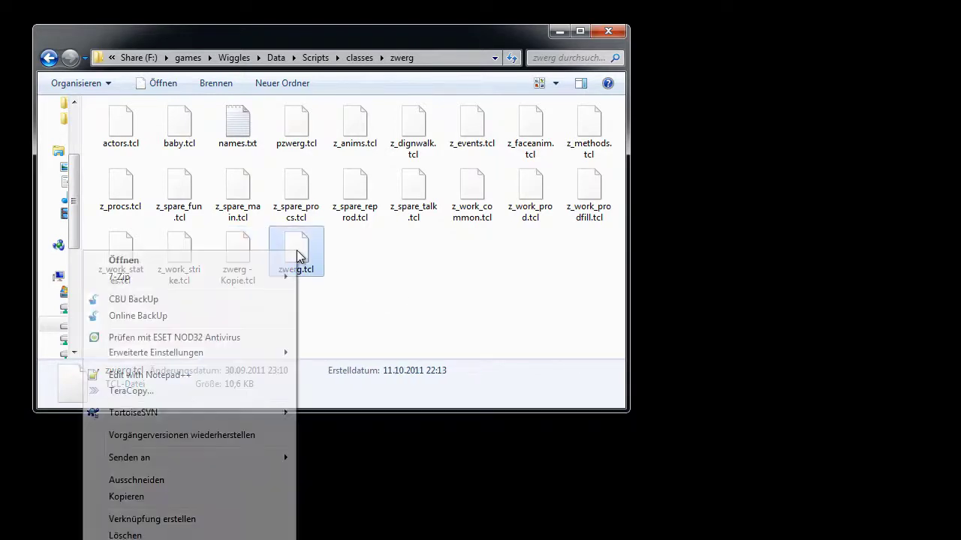
{"action": "left_click", "coordinate": [240, 374]}
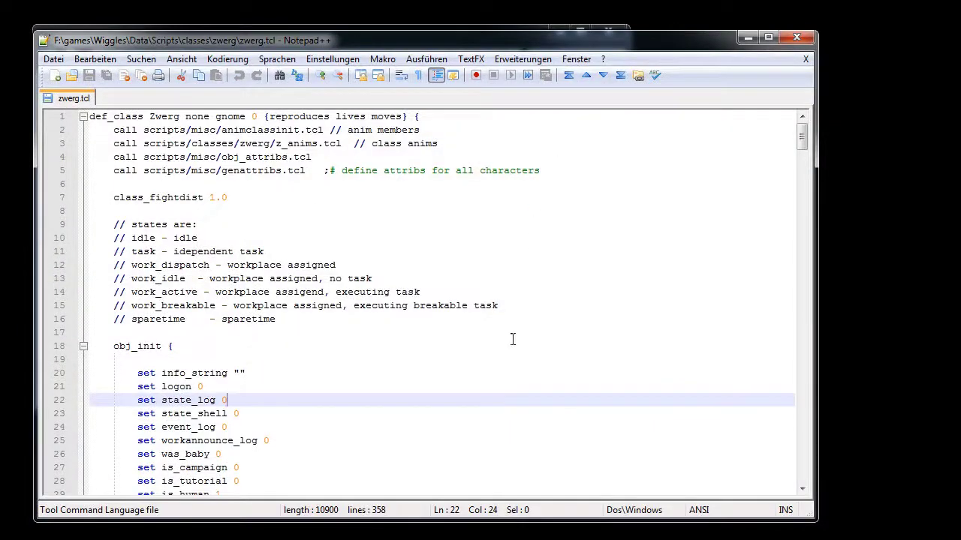
{"action": "left_click", "coordinate": [225, 352]}
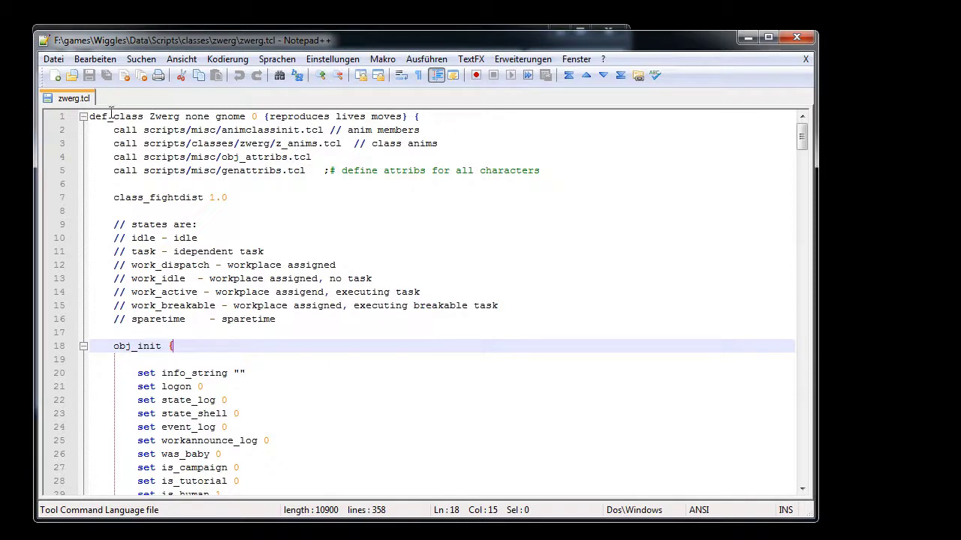
{"action": "key", "text": "Return"}
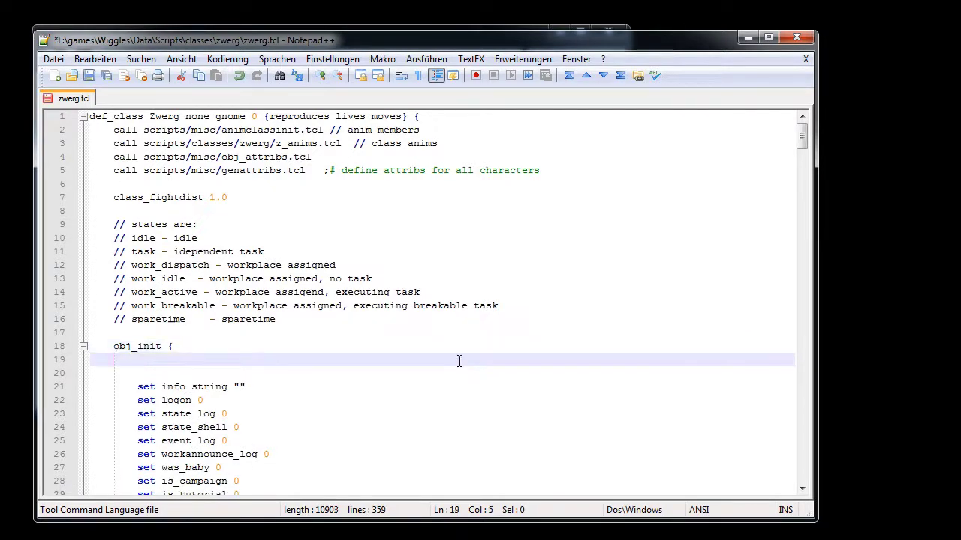
{"action": "key", "text": "Return"}
{"action": "key", "text": "Tab"}
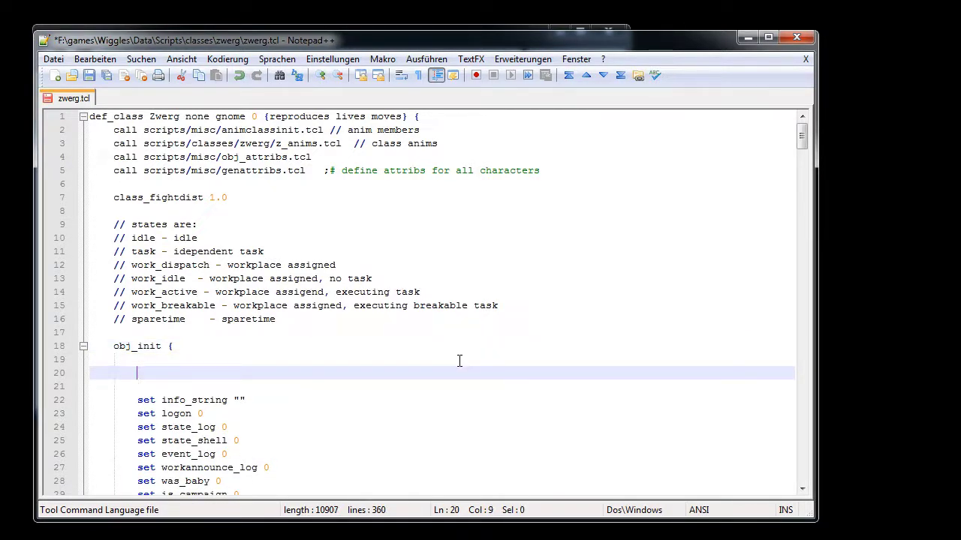
{"action": "type", "text": "perfoptions maxframe"}
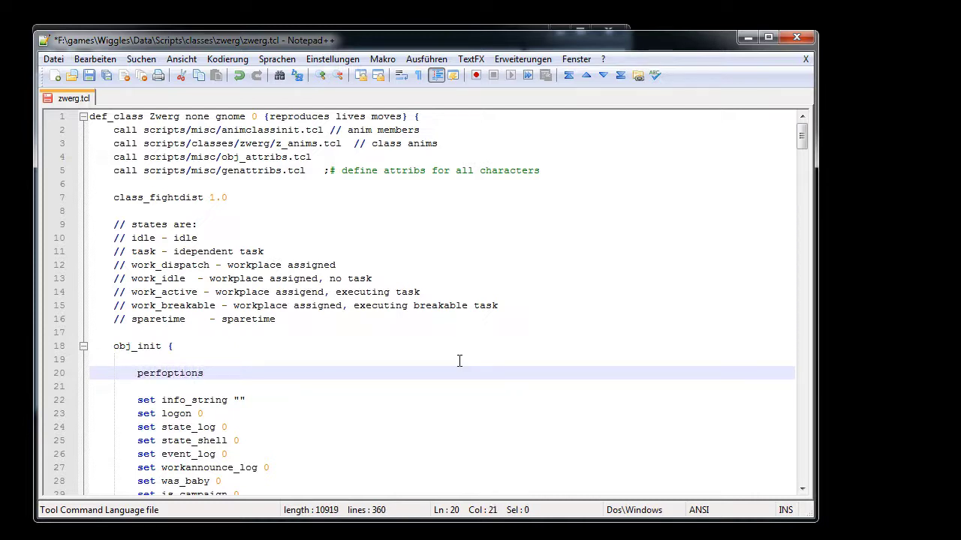
{"action": "type", "text": "rate "}
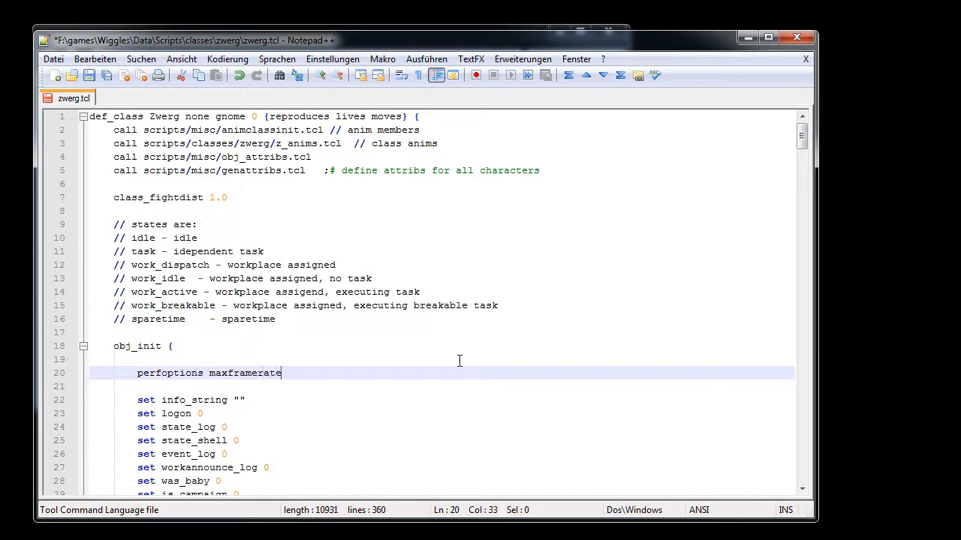
{"action": "type", "text": "30"}
{"action": "key", "text": "Return"}
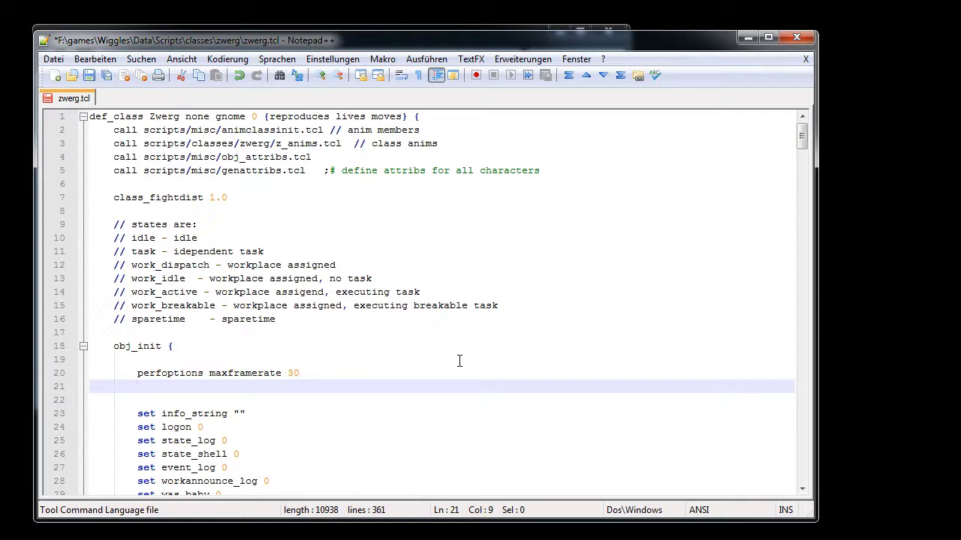
Add the line "perfoptions particles 1" below the maxframerate line, and close zwerg.tcl without saving.
{"action": "type", "text": "perfoptions "}
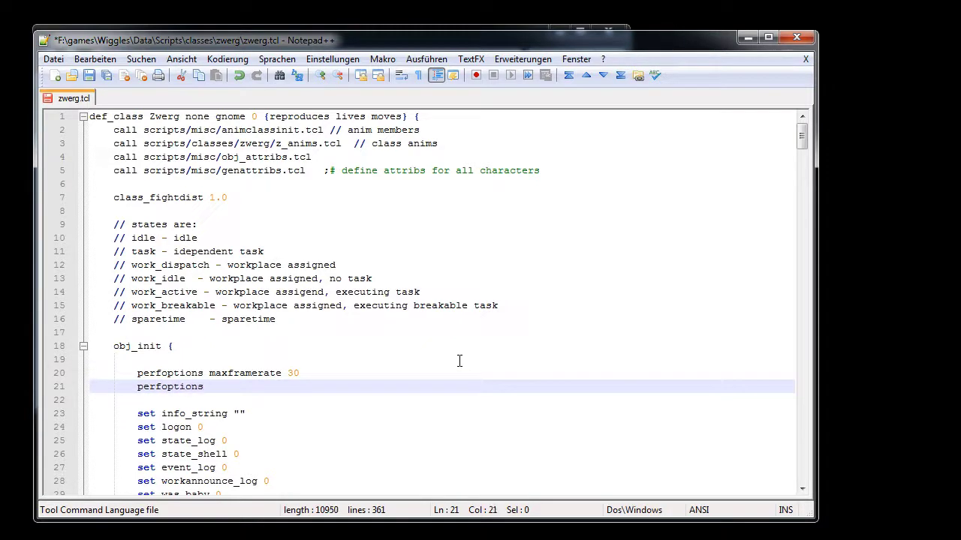
{"action": "type", "text": "particles 1"}
{"action": "left_click", "coordinate": [796, 37]}
{"action": "left_click", "coordinate": [710, 494]}
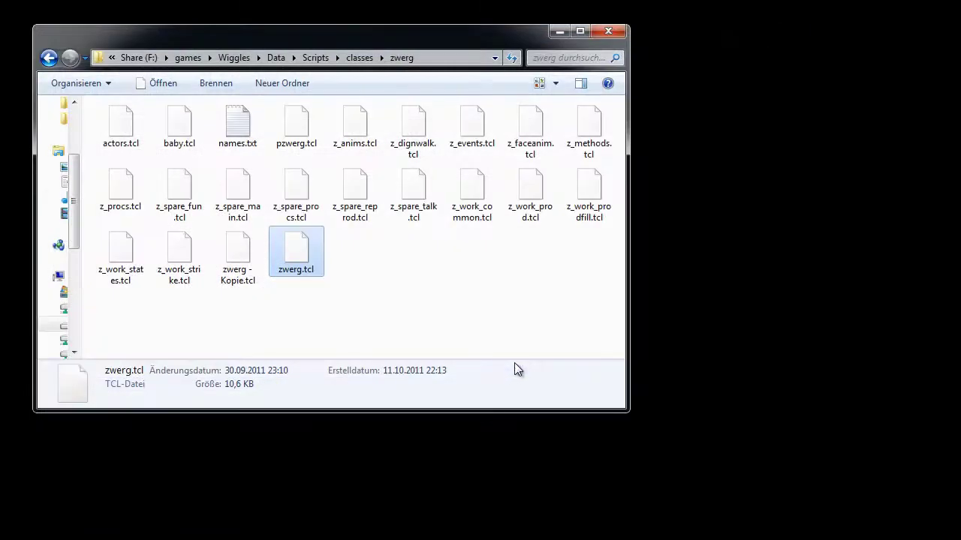
Return to the Wiggles folder and set Wiggles.exe to run in compatibility mode for Windows XP (Service Pack 2).
{"action": "left_click", "coordinate": [234, 57]}
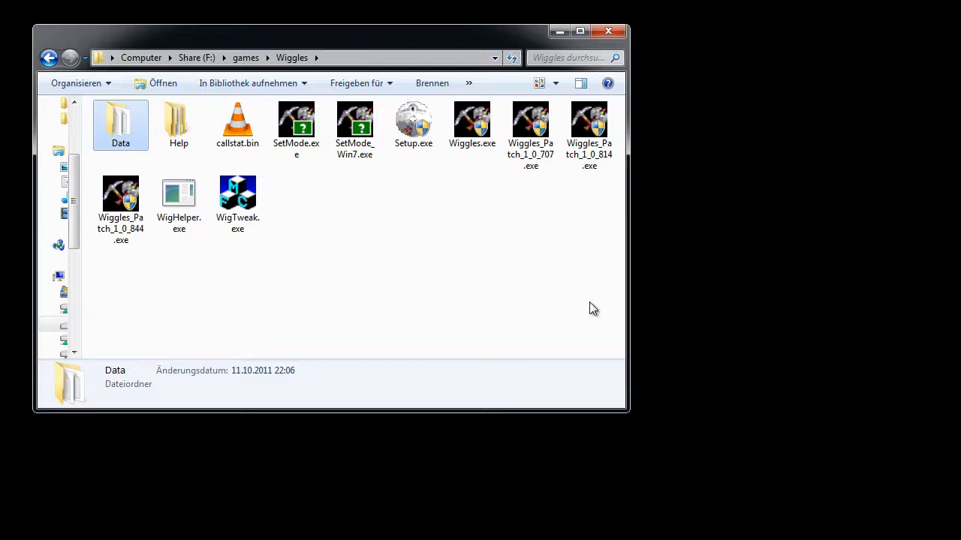
{"action": "right_click", "coordinate": [469, 118]}
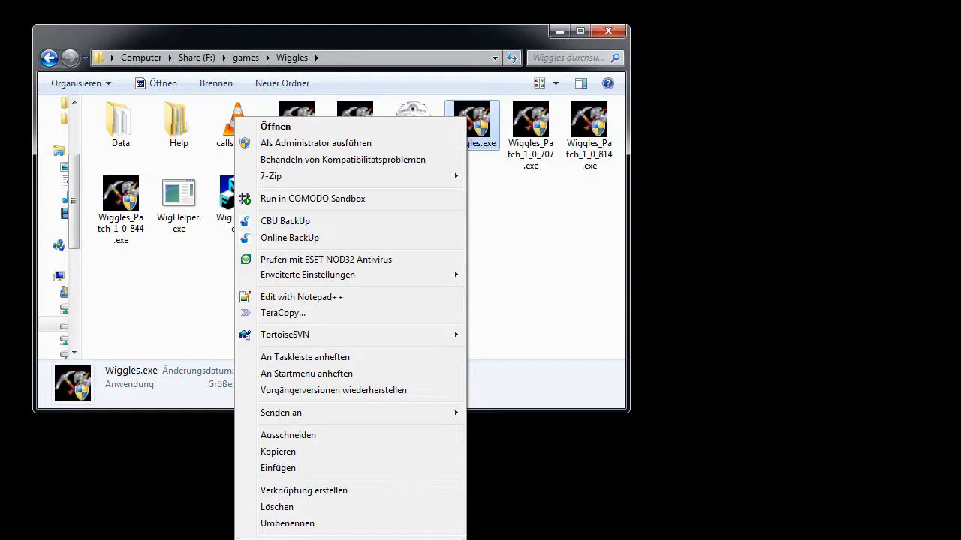
{"action": "left_click", "coordinate": [493, 43]}
{"action": "left_click_drag", "start_coordinate": [494, 42], "coordinate": [490, 19]}
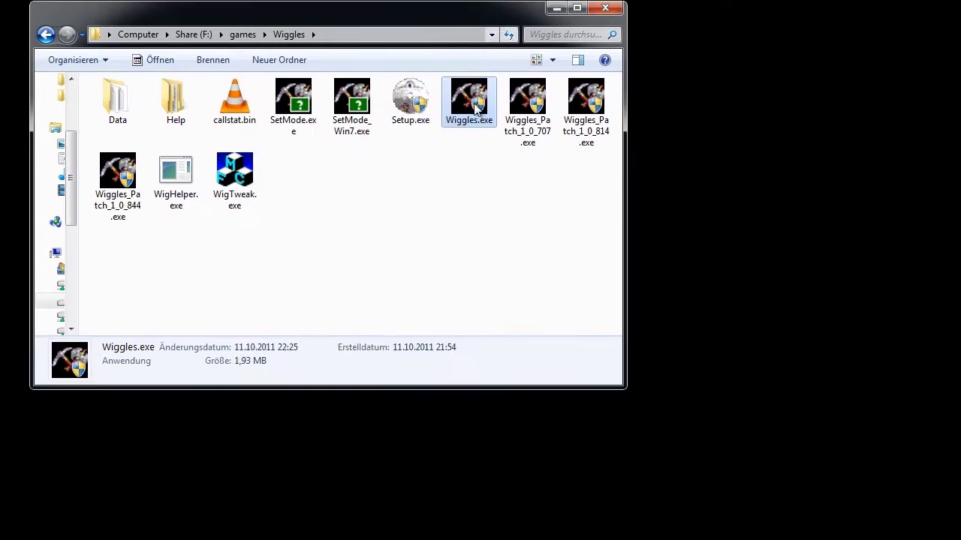
{"action": "right_click", "coordinate": [474, 109]}
{"action": "left_click", "coordinate": [304, 532]}
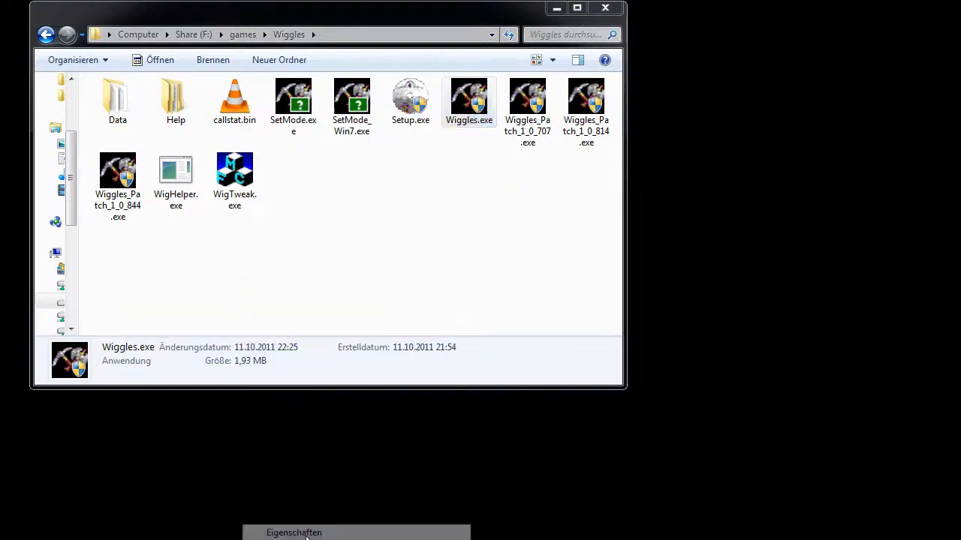
{"action": "left_click", "coordinate": [568, 141]}
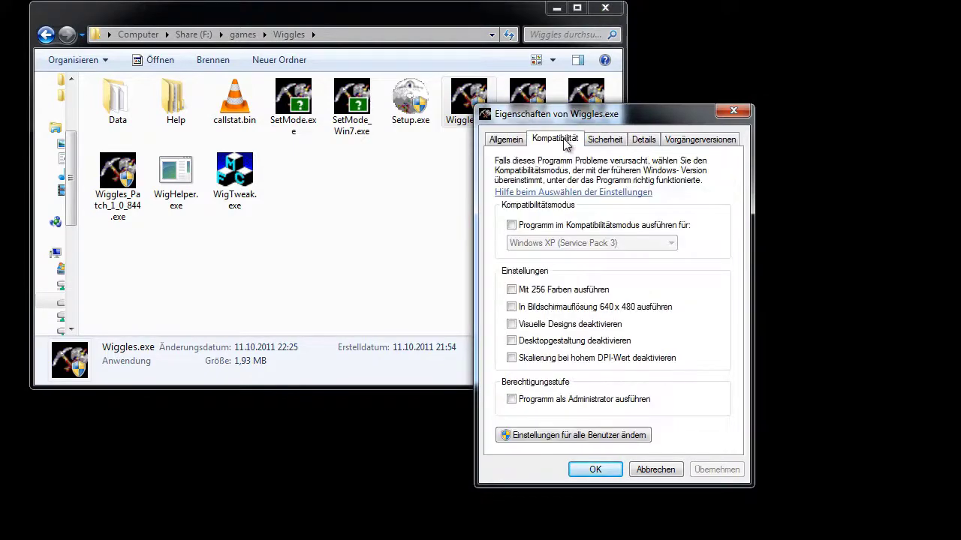
{"action": "left_click", "coordinate": [558, 227]}
{"action": "left_click", "coordinate": [574, 245]}
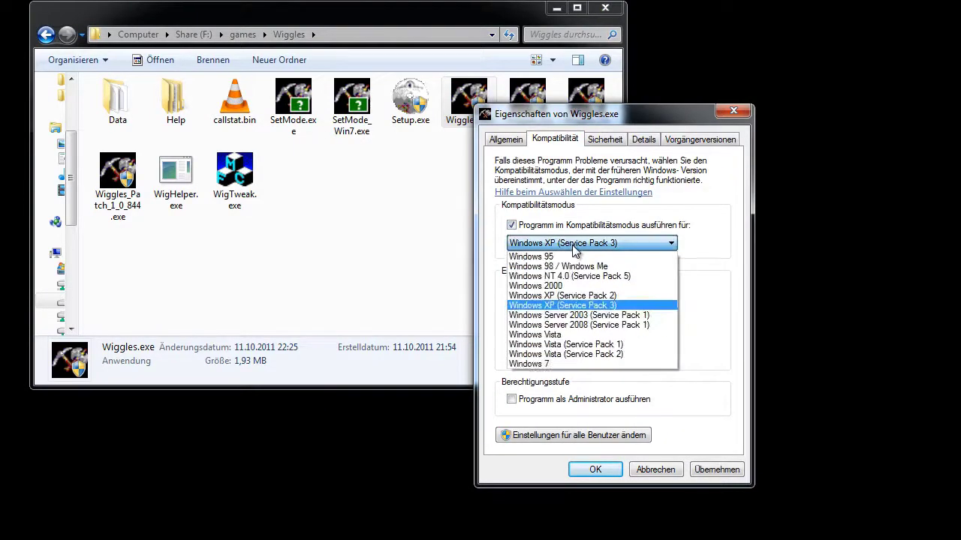
{"action": "left_click", "coordinate": [586, 295]}
{"action": "left_click", "coordinate": [590, 470]}
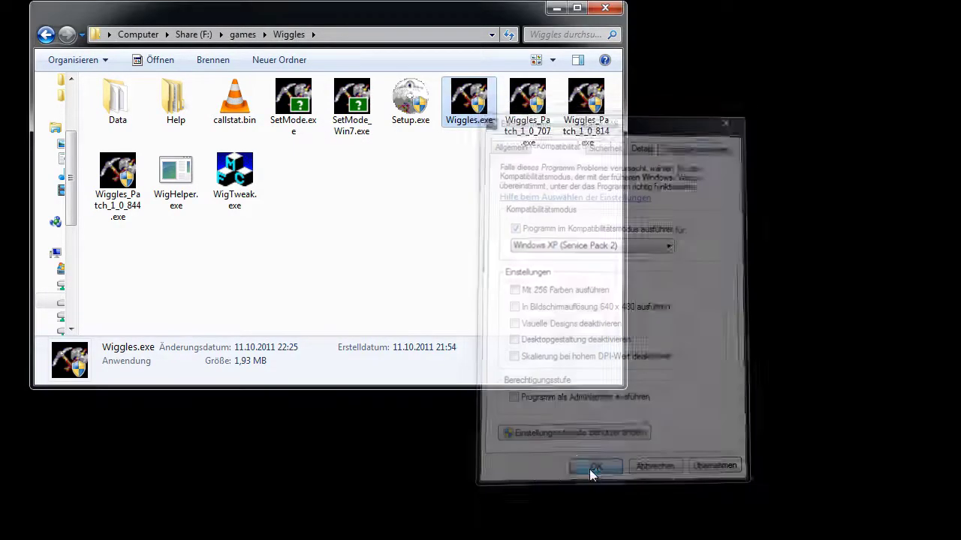
Set WigHelper.exe to run in compatibility mode for Windows XP (Service Pack 2).
{"action": "right_click", "coordinate": [180, 192]}
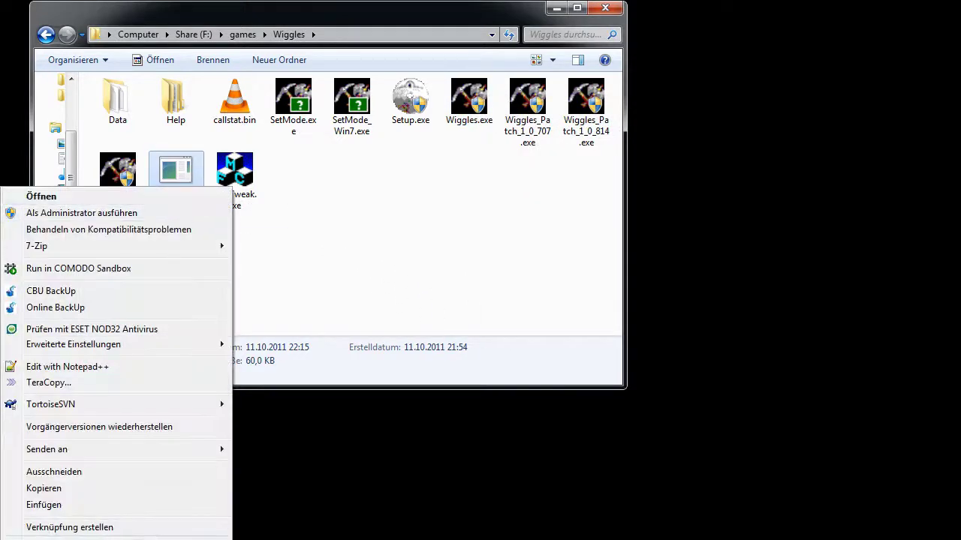
{"action": "left_click", "coordinate": [60, 539]}
{"action": "left_click_drag", "start_coordinate": [231, 198], "coordinate": [231, 104]}
{"action": "left_click", "coordinate": [242, 129]}
{"action": "left_click", "coordinate": [285, 215]}
{"action": "left_click", "coordinate": [285, 232]}
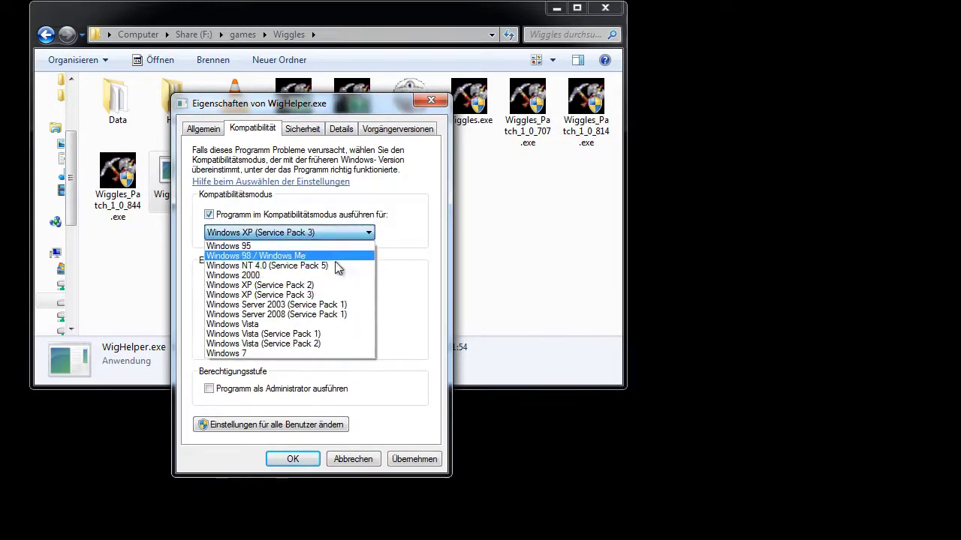
{"action": "left_click", "coordinate": [339, 286]}
{"action": "left_click", "coordinate": [293, 459]}
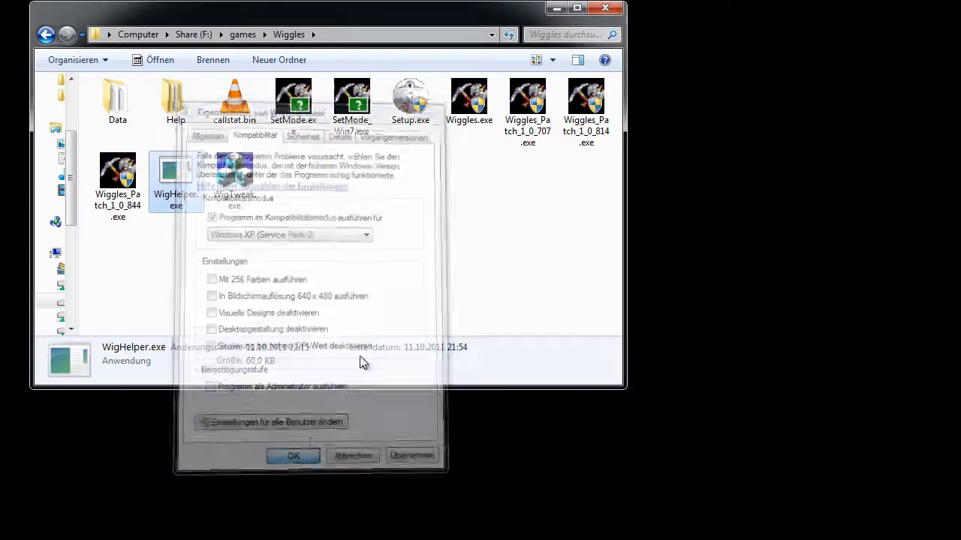
{"action": "left_click", "coordinate": [480, 259]}
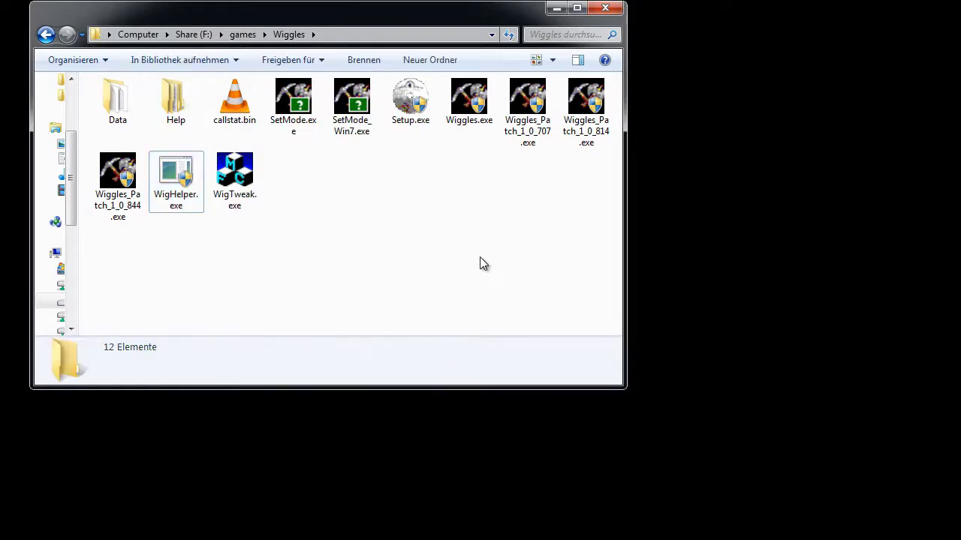